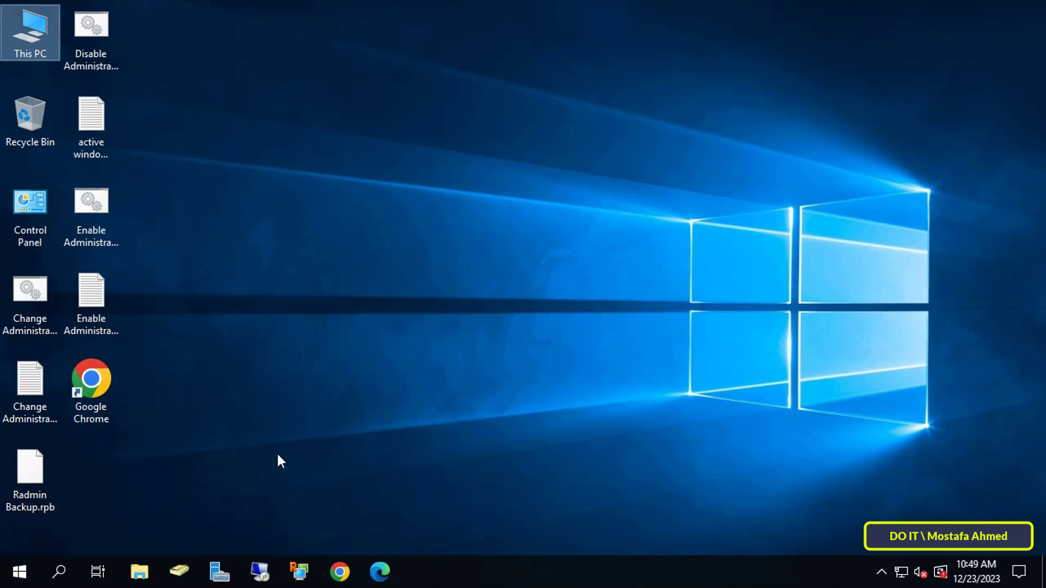
Bring up Server Manager and show its Tools menu of administrative tools.
{"action": "left_click", "coordinate": [219, 572]}
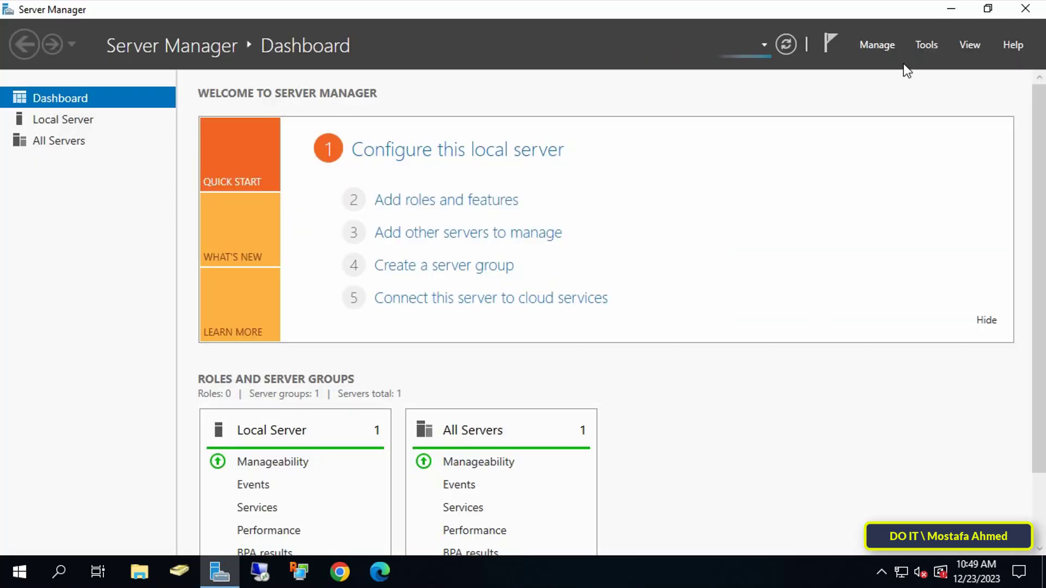
{"action": "left_click", "coordinate": [930, 45]}
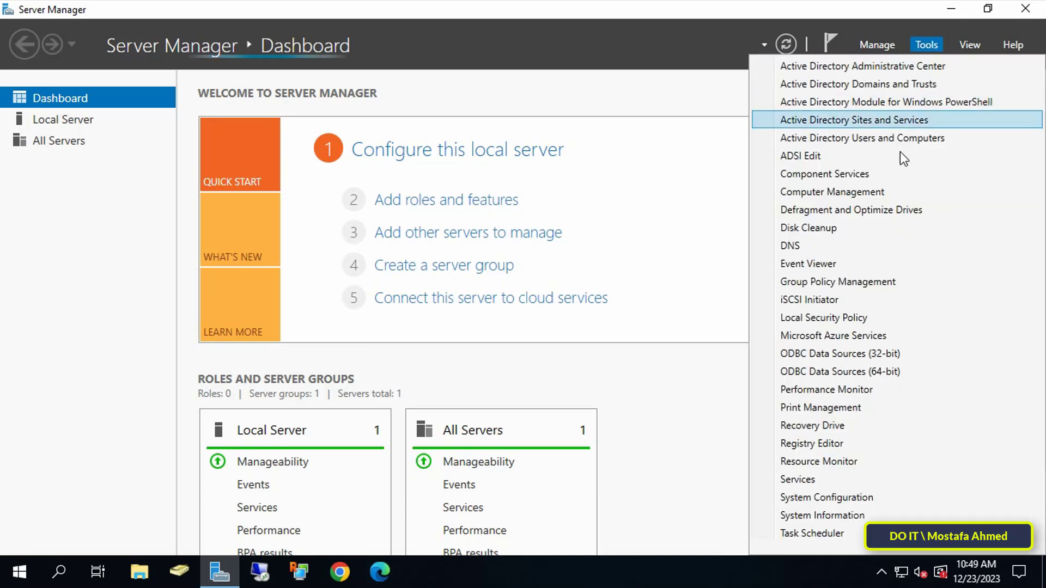
Launch Group Policy Management and expand Forest > Domains > DOIT.LOCAL to the test OU.
{"action": "left_click", "coordinate": [922, 287]}
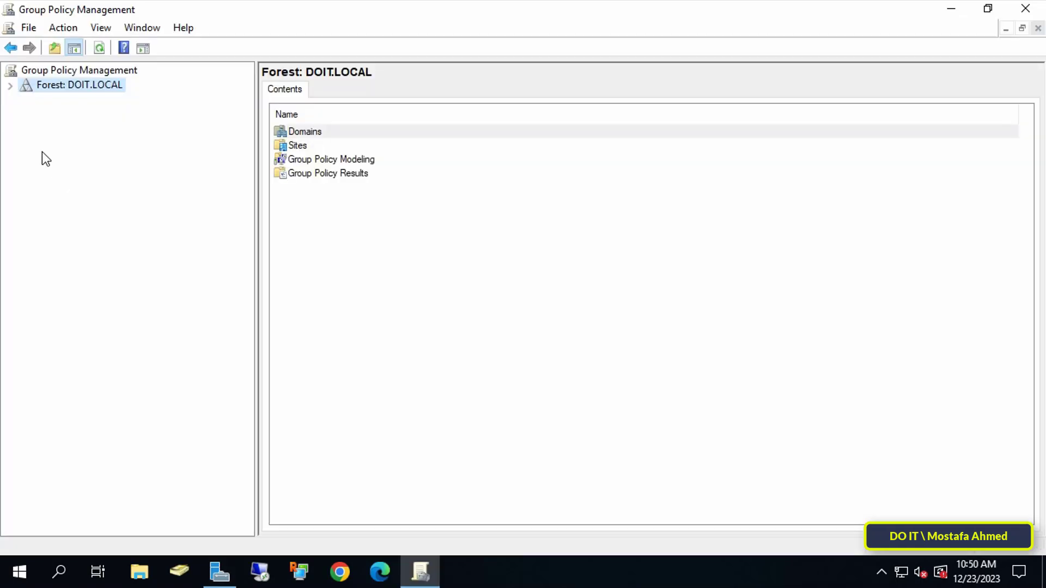
{"action": "left_click", "coordinate": [10, 86]}
{"action": "left_click", "coordinate": [25, 100]}
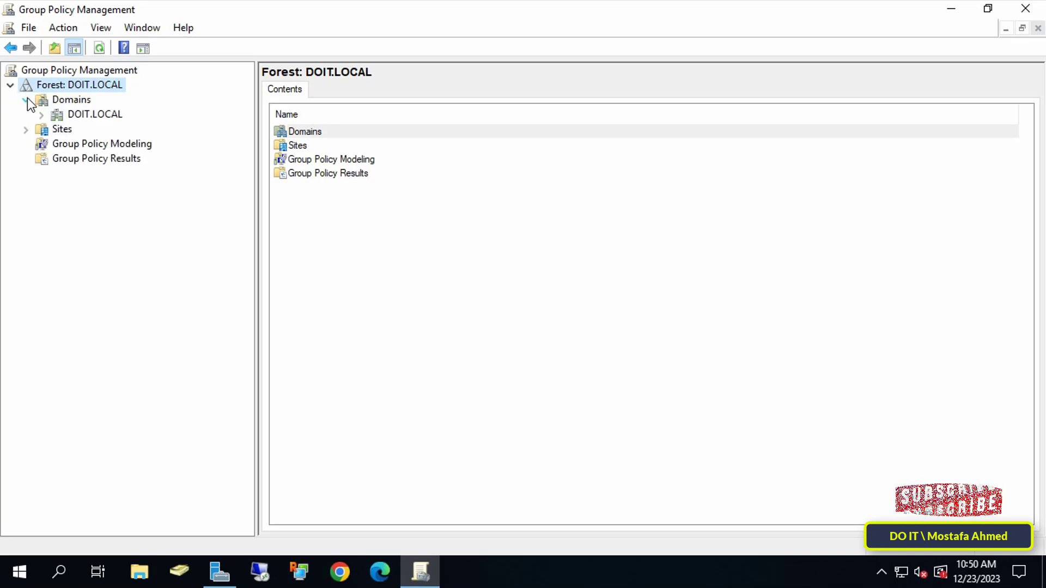
{"action": "left_click", "coordinate": [42, 115]}
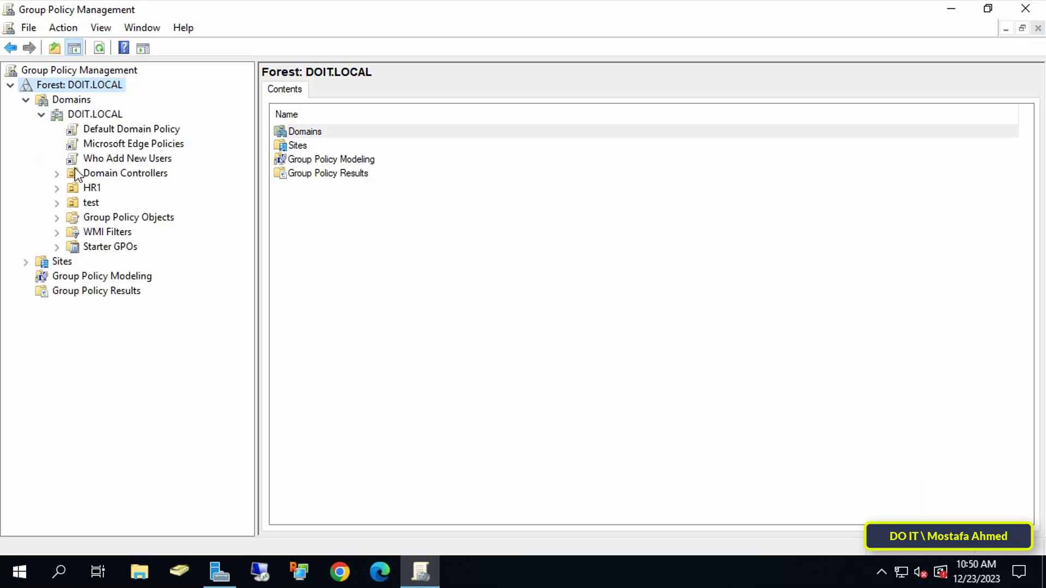
{"action": "left_click", "coordinate": [80, 203]}
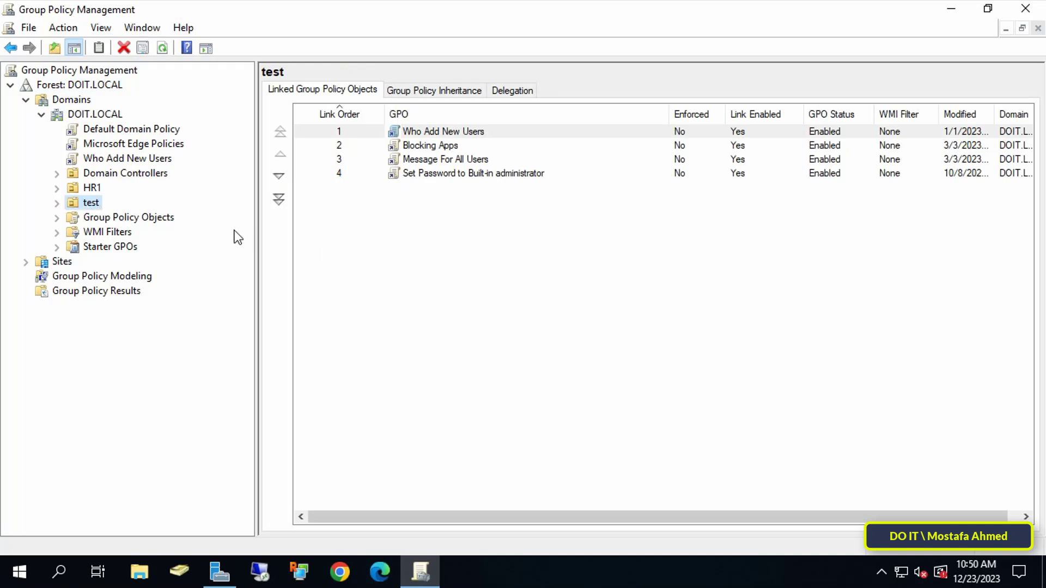
Create a GPO named 'Deny user to create or rename folder' linked to the test OU.
{"action": "right_click", "coordinate": [94, 207]}
{"action": "left_click", "coordinate": [149, 212]}
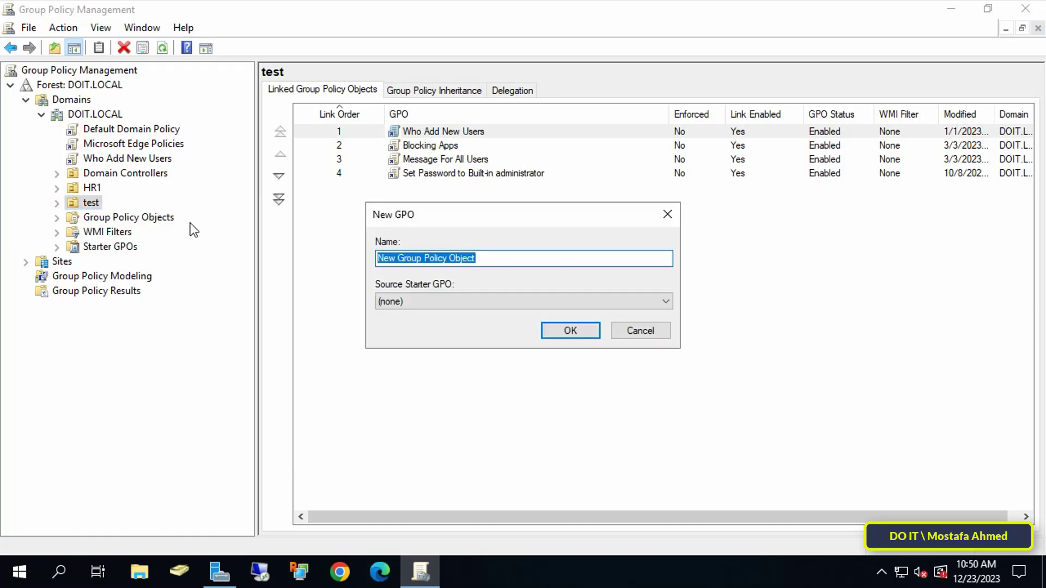
{"action": "type", "text": "De"}
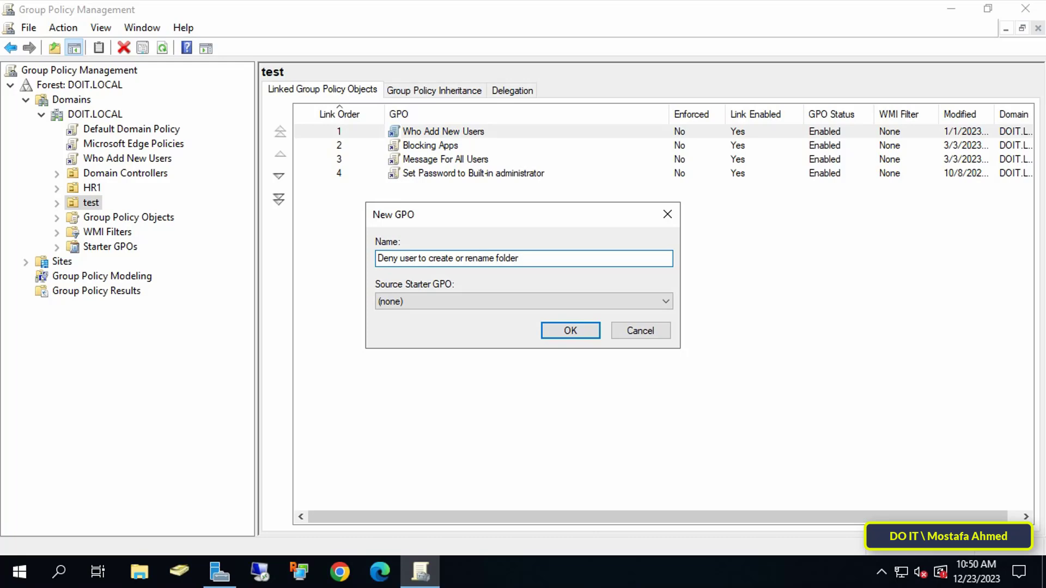
{"action": "left_click", "coordinate": [585, 332]}
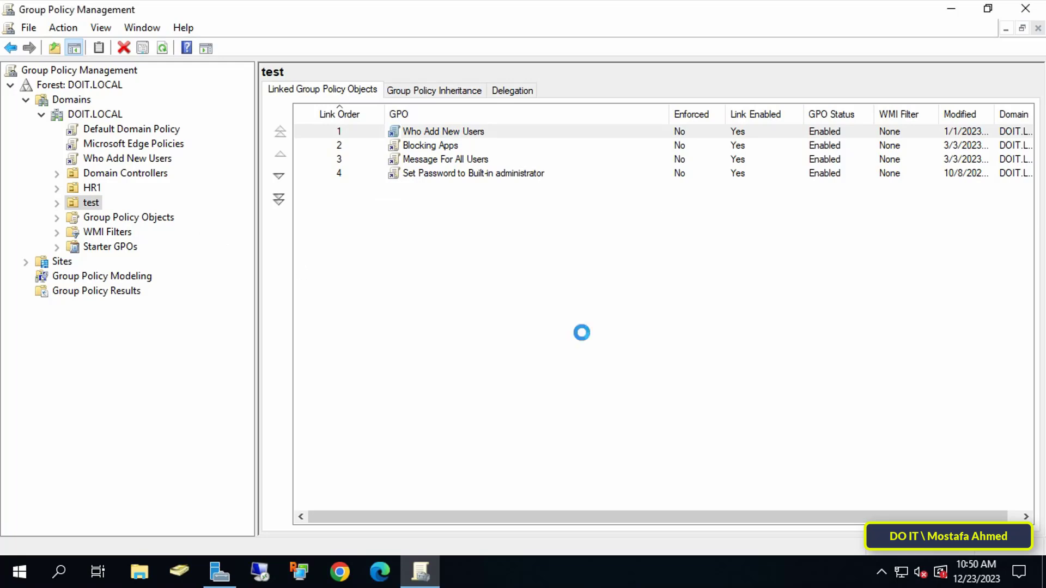
Edit the new GPO in a maximized Group Policy Management Editor with a wider tree pane.
{"action": "right_click", "coordinate": [525, 183]}
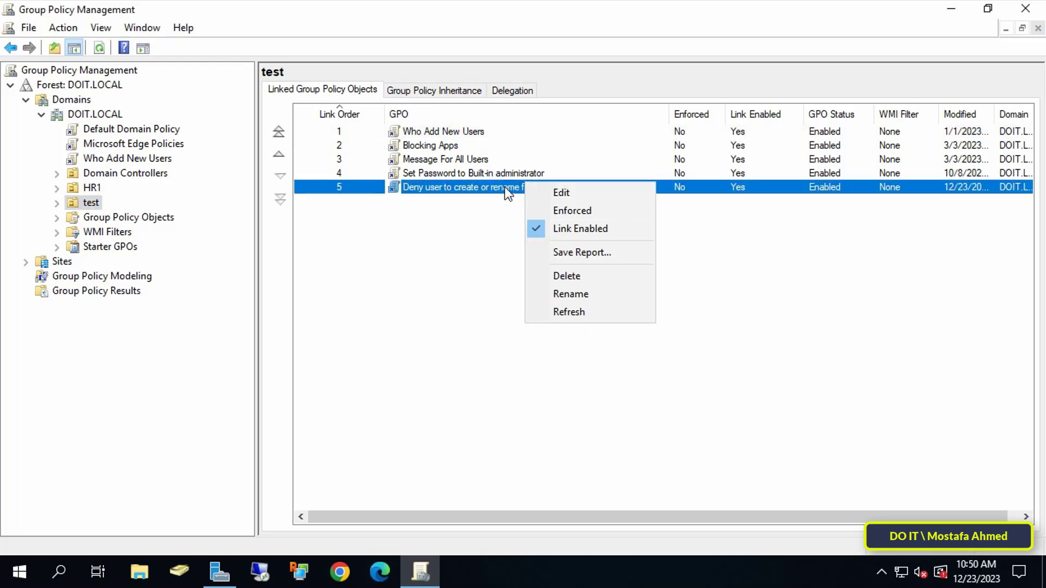
{"action": "left_click", "coordinate": [583, 191]}
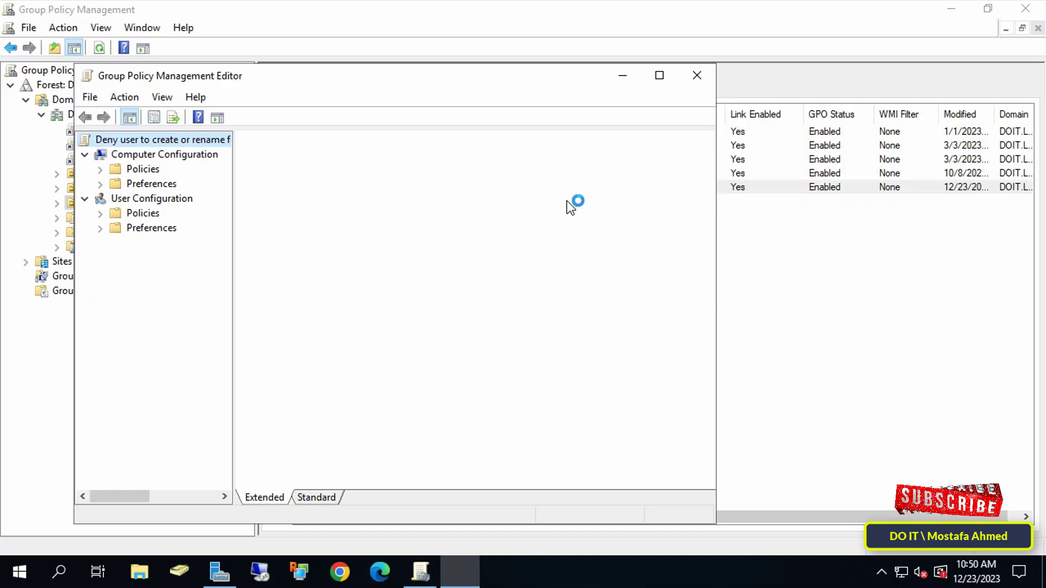
{"action": "left_click", "coordinate": [657, 75]}
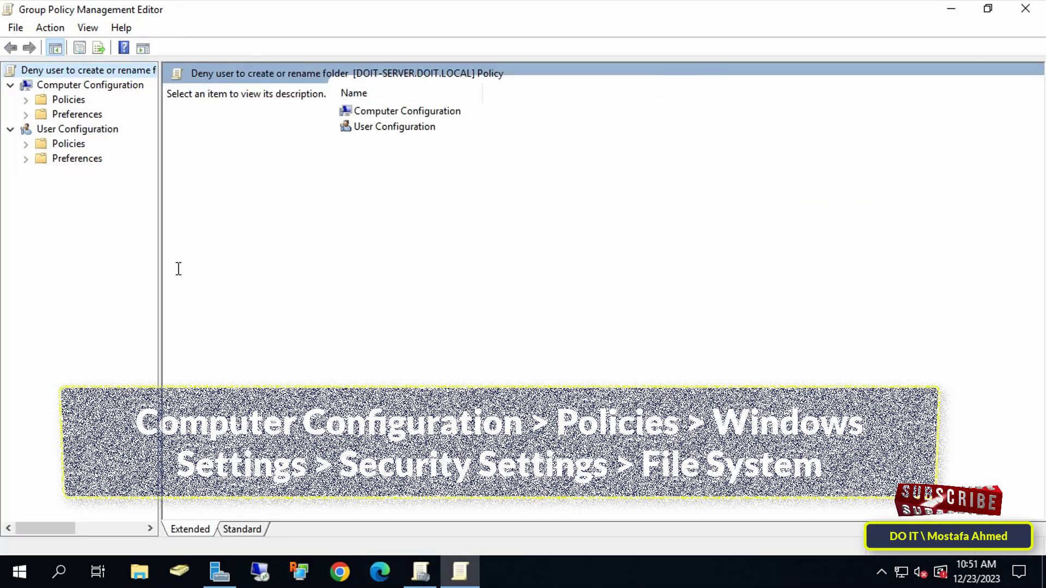
{"action": "left_click_drag", "start_coordinate": [160, 267], "coordinate": [225, 263]}
Navigate Computer Configuration > Policies > Windows Settings > Security Settings > File System.
{"action": "left_click", "coordinate": [96, 88]}
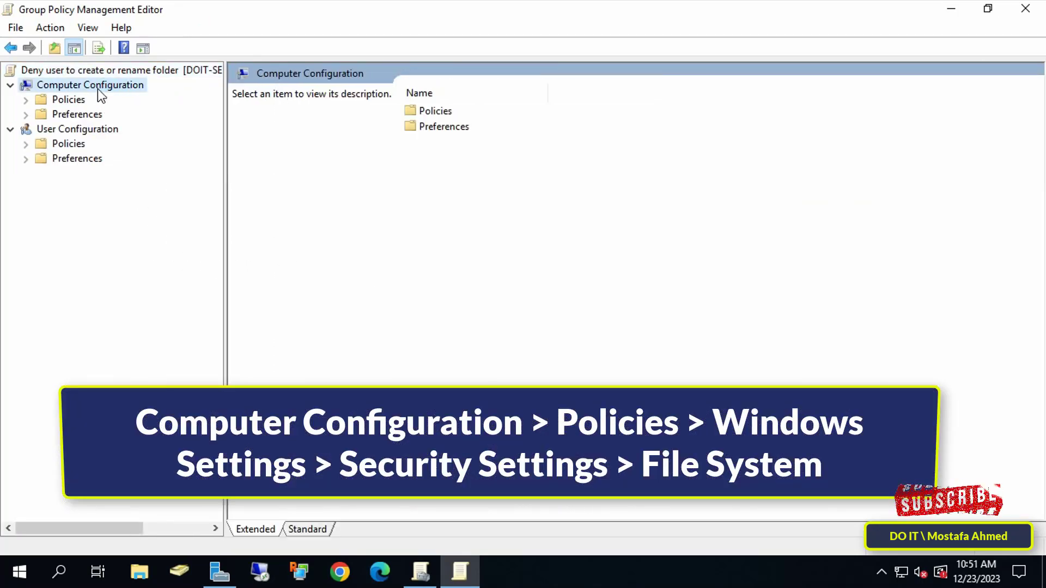
{"action": "left_click", "coordinate": [63, 100]}
{"action": "left_click", "coordinate": [26, 101]}
{"action": "left_click", "coordinate": [121, 130]}
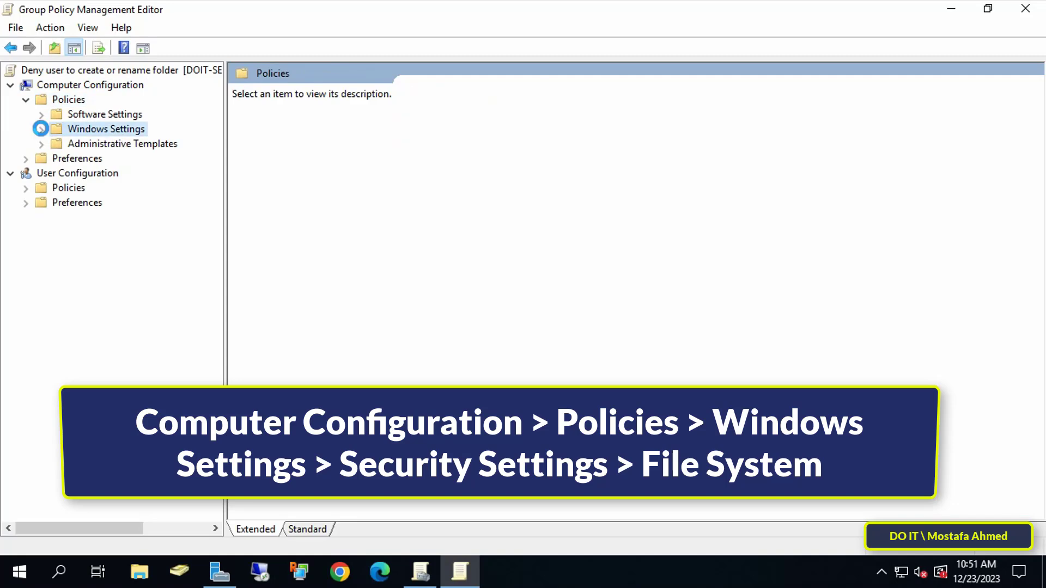
{"action": "left_click", "coordinate": [41, 129]}
{"action": "left_click", "coordinate": [131, 191]}
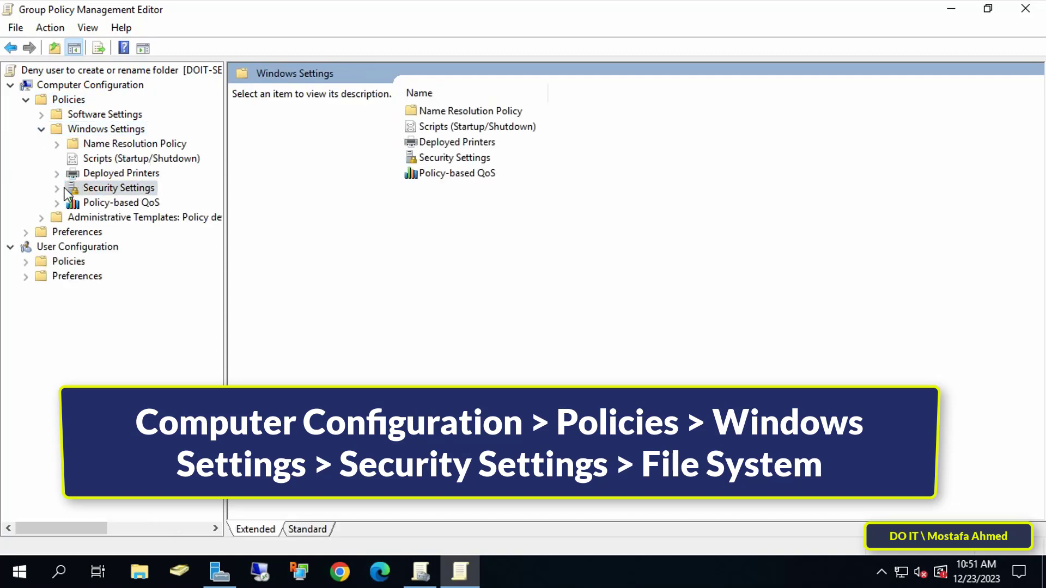
{"action": "left_click", "coordinate": [57, 188]}
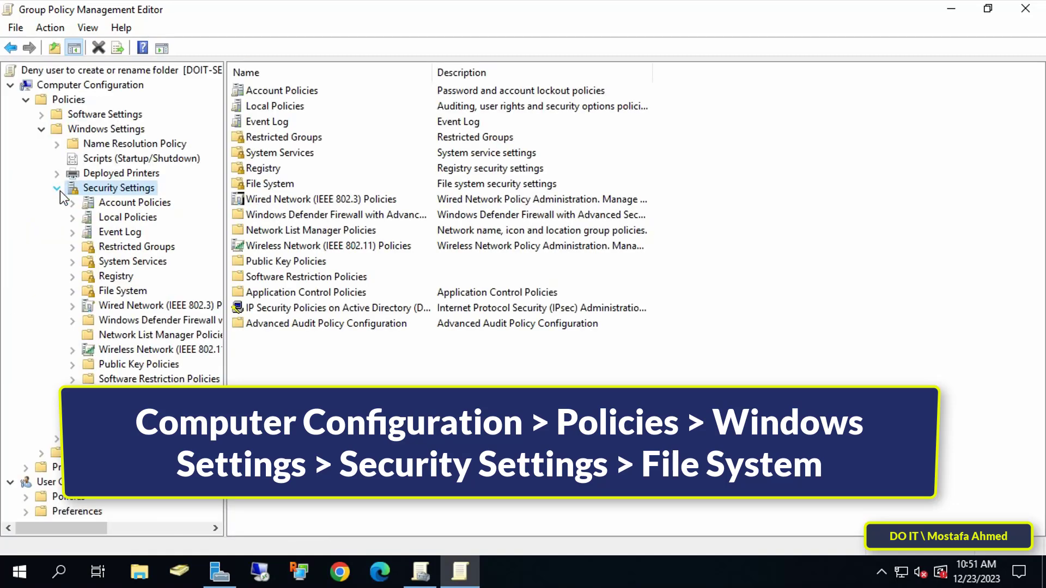
{"action": "left_click", "coordinate": [132, 291]}
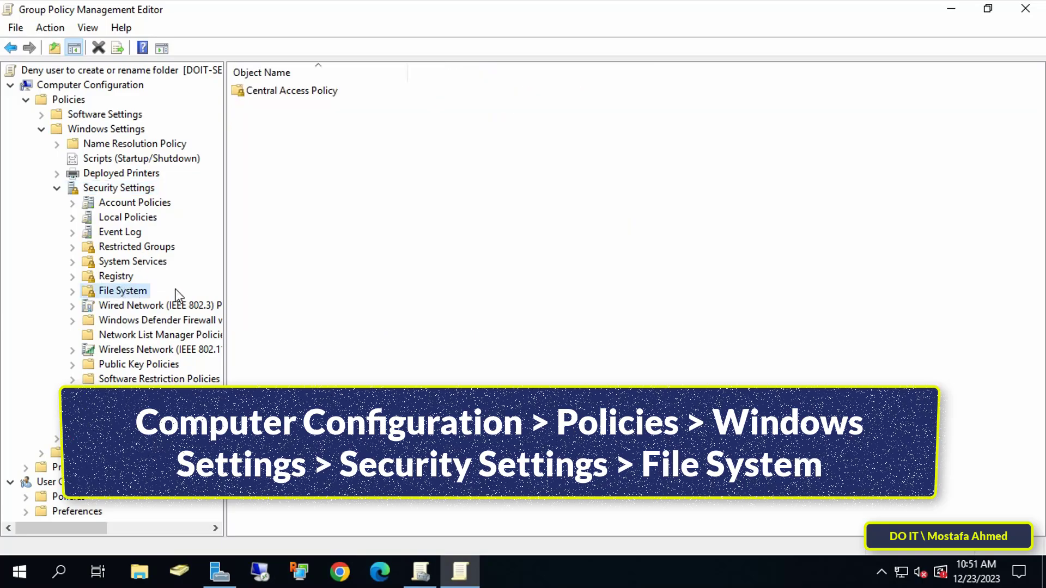
Add New Volume (D:) as a File System entry, bringing up its Database Security dialog.
{"action": "right_click", "coordinate": [488, 226]}
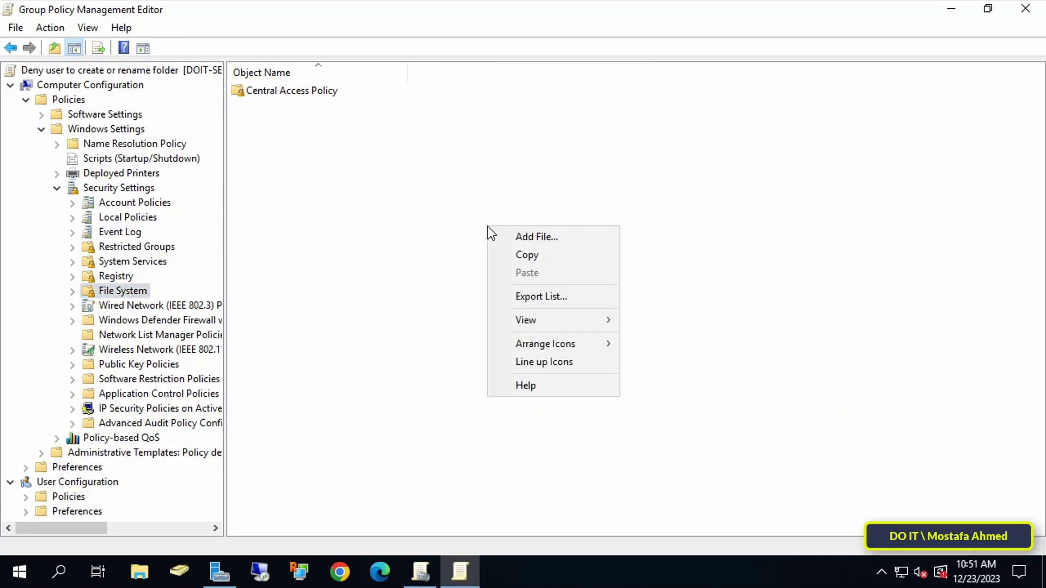
{"action": "left_click", "coordinate": [609, 238]}
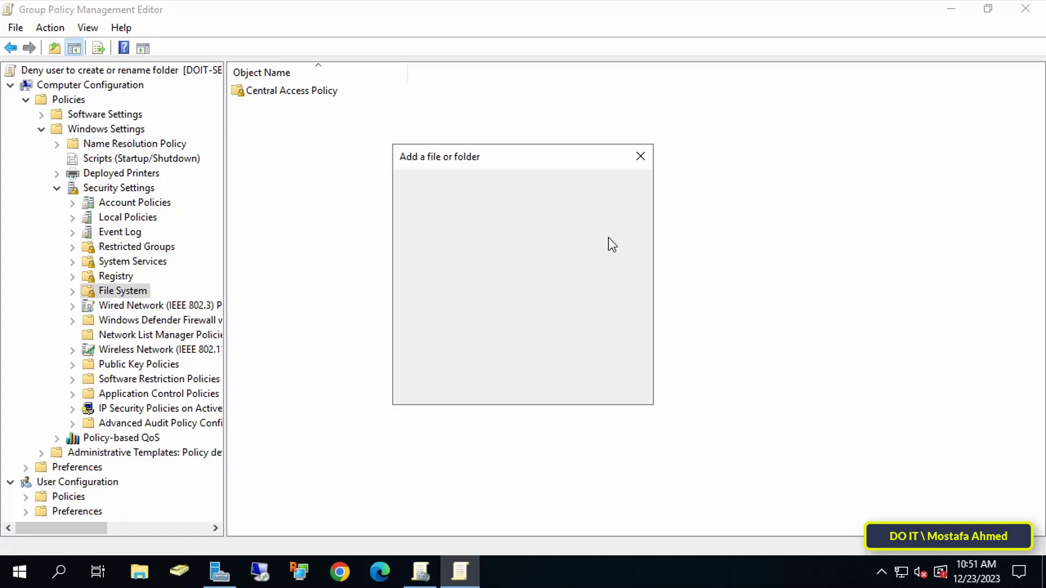
{"action": "scroll", "coordinate": [636, 283], "scroll_direction": "down", "scroll_amount": 1}
{"action": "left_click_drag", "start_coordinate": [634, 279], "coordinate": [639, 304]}
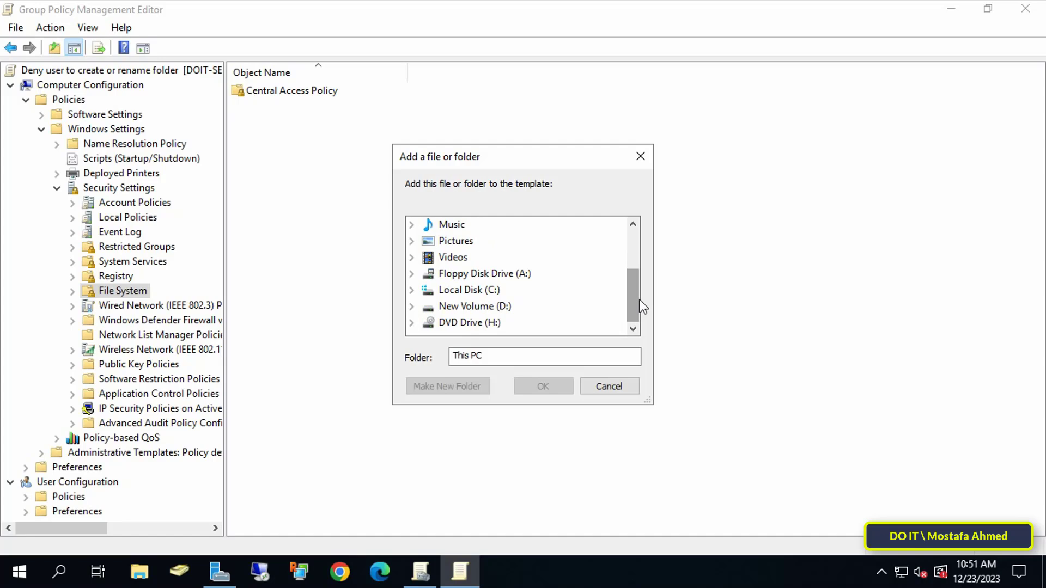
{"action": "left_click", "coordinate": [469, 308]}
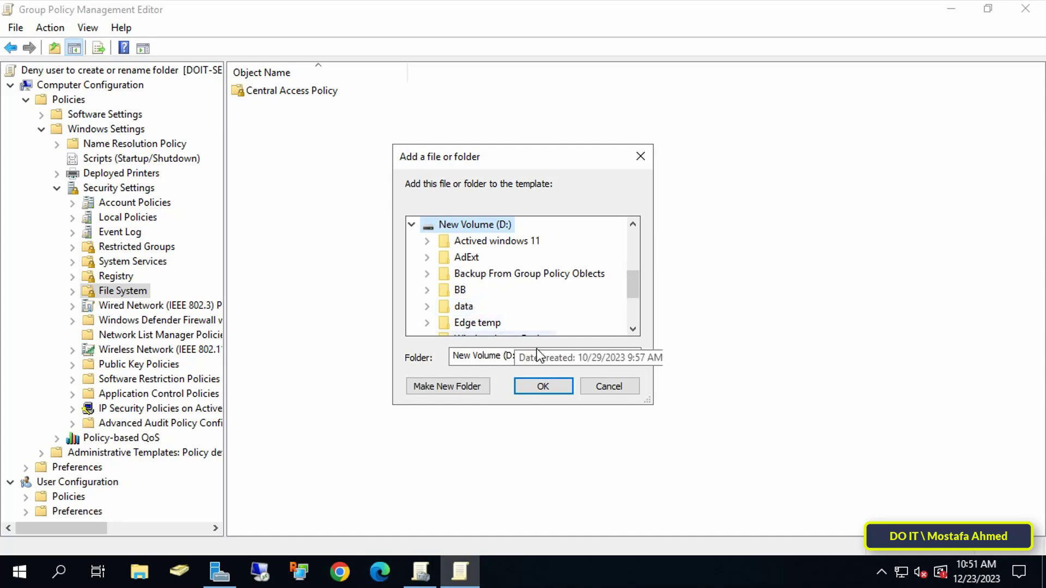
{"action": "left_click", "coordinate": [544, 386]}
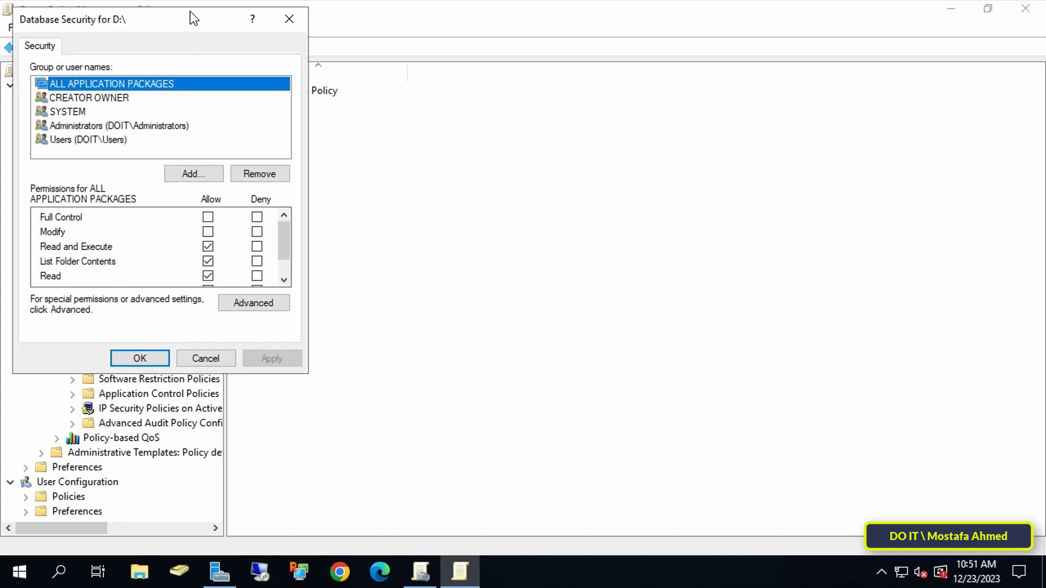
Center the security window and start a new advanced permission entry for D:\.
{"action": "left_click_drag", "start_coordinate": [192, 13], "coordinate": [519, 74]}
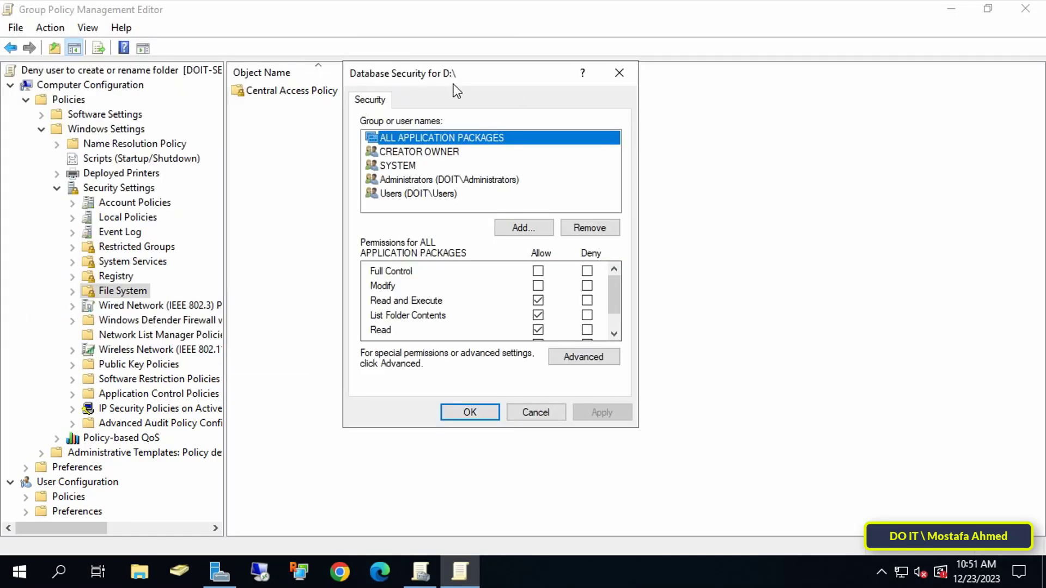
{"action": "left_click", "coordinate": [595, 355]}
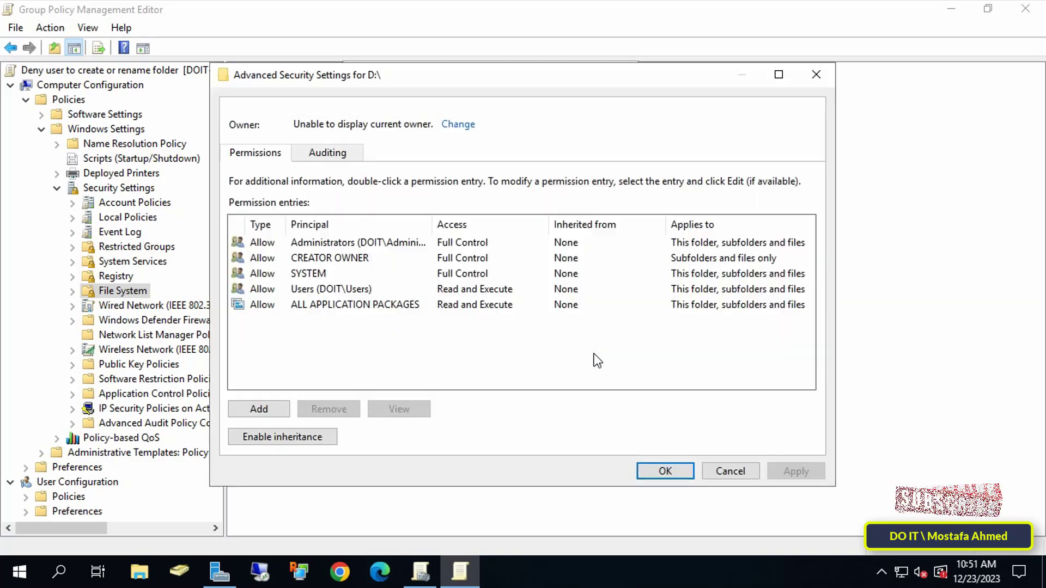
{"action": "left_click", "coordinate": [269, 411]}
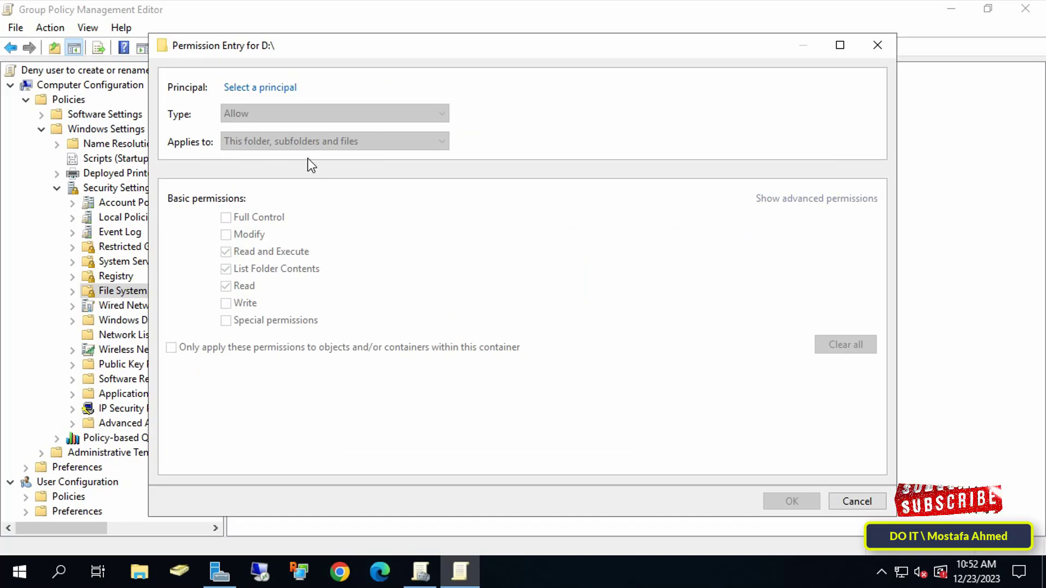
Search for 'test' and set the domain user Test1 as the entry's principal.
{"action": "left_click", "coordinate": [271, 90]}
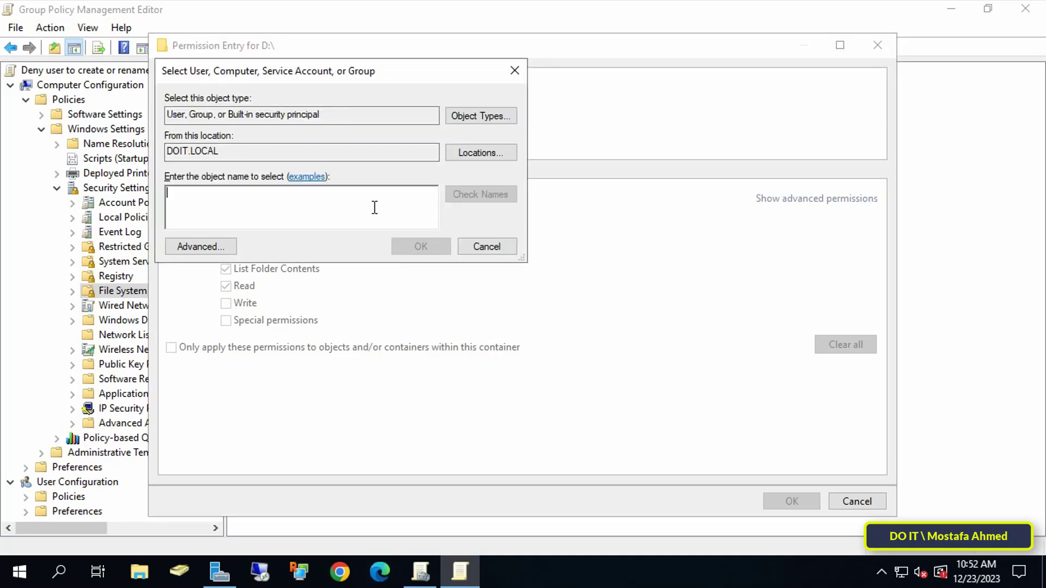
{"action": "type", "text": "test"}
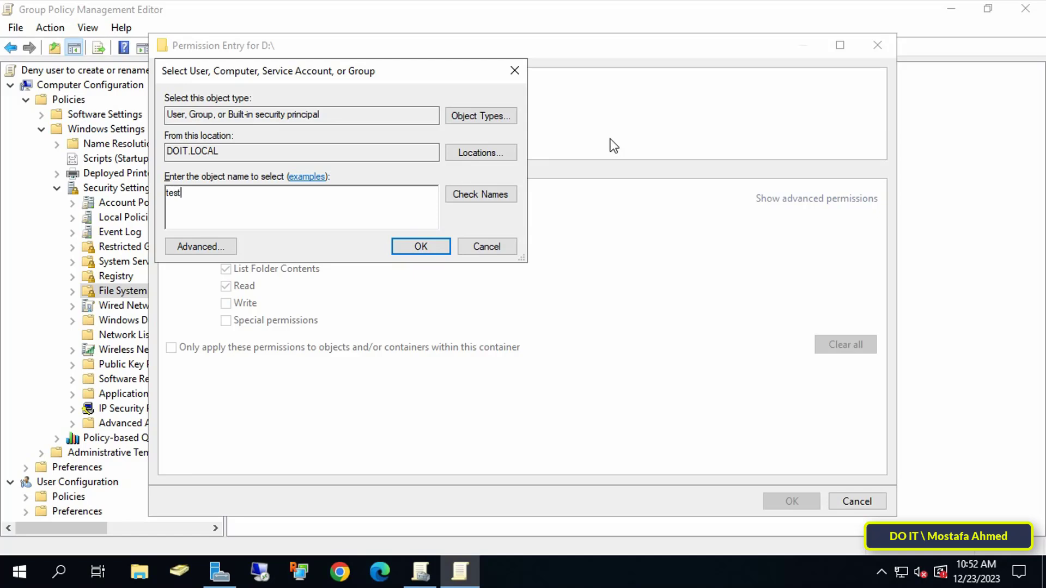
{"action": "left_click", "coordinate": [504, 194]}
{"action": "left_click", "coordinate": [261, 216]}
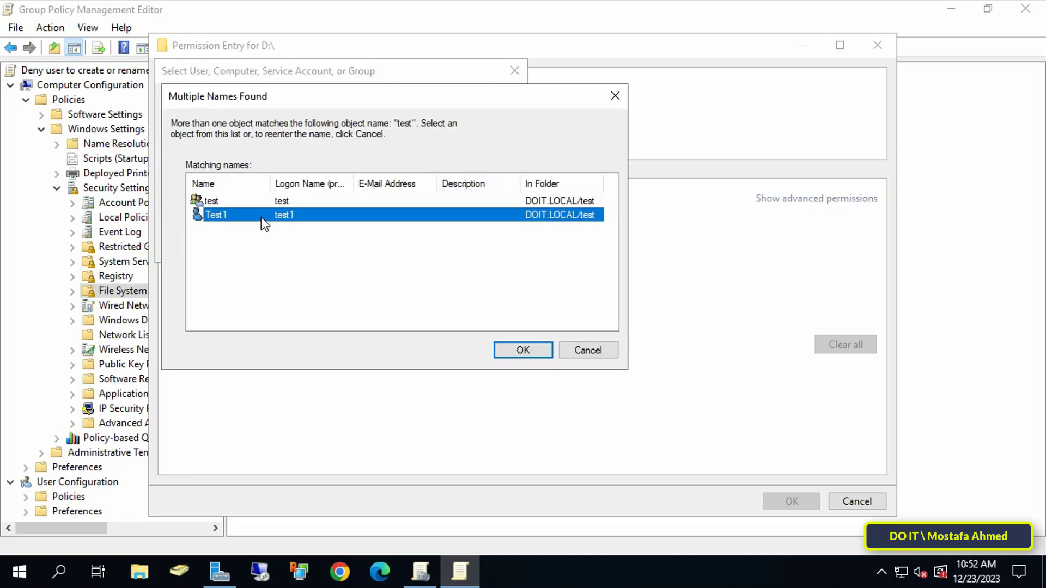
{"action": "left_click", "coordinate": [523, 350]}
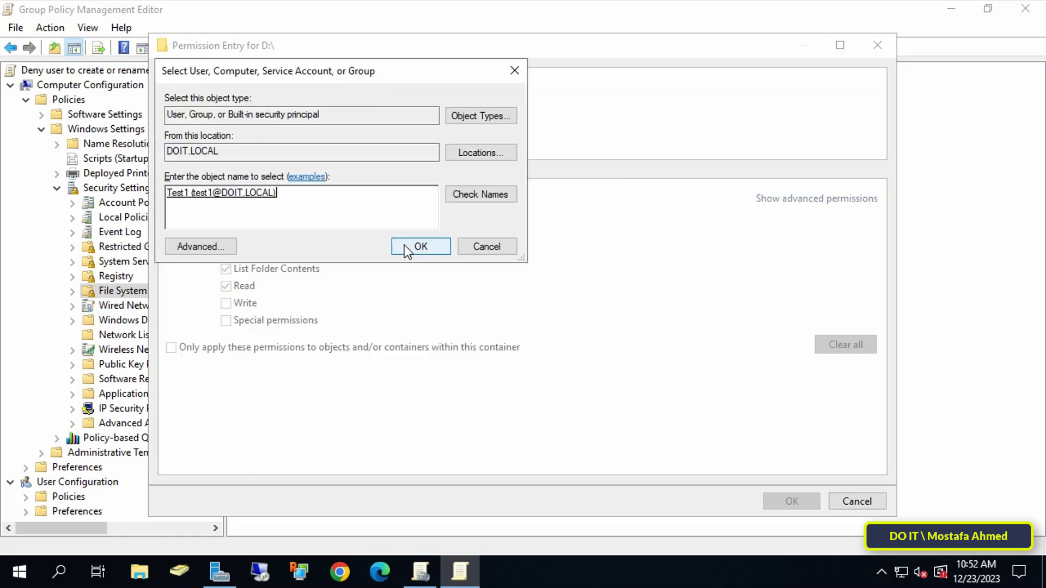
{"action": "left_click", "coordinate": [406, 249]}
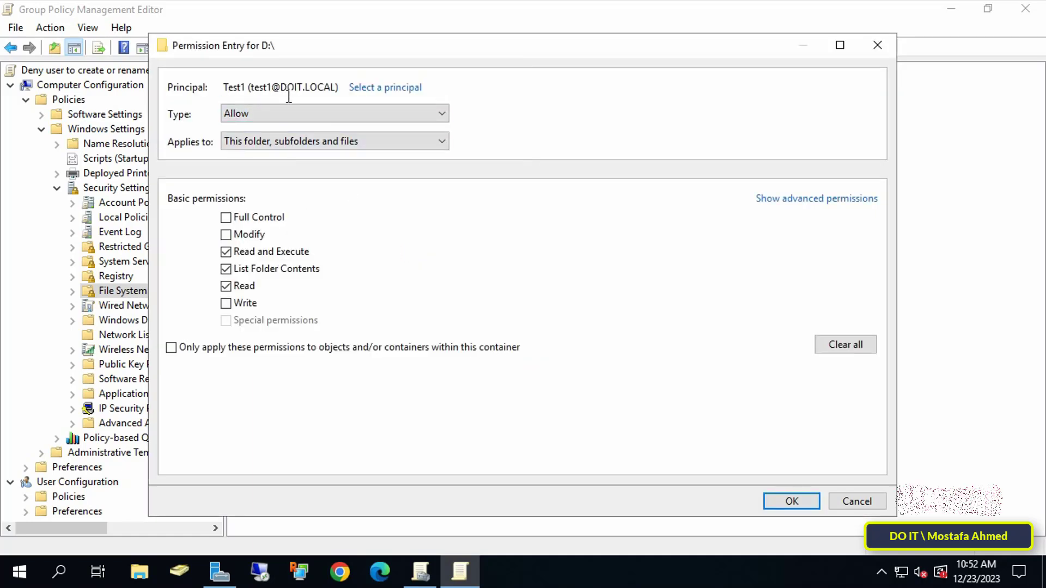
Clear all of Test1's advanced permissions on D:\ except Read attributes.
{"action": "left_click", "coordinate": [811, 200]}
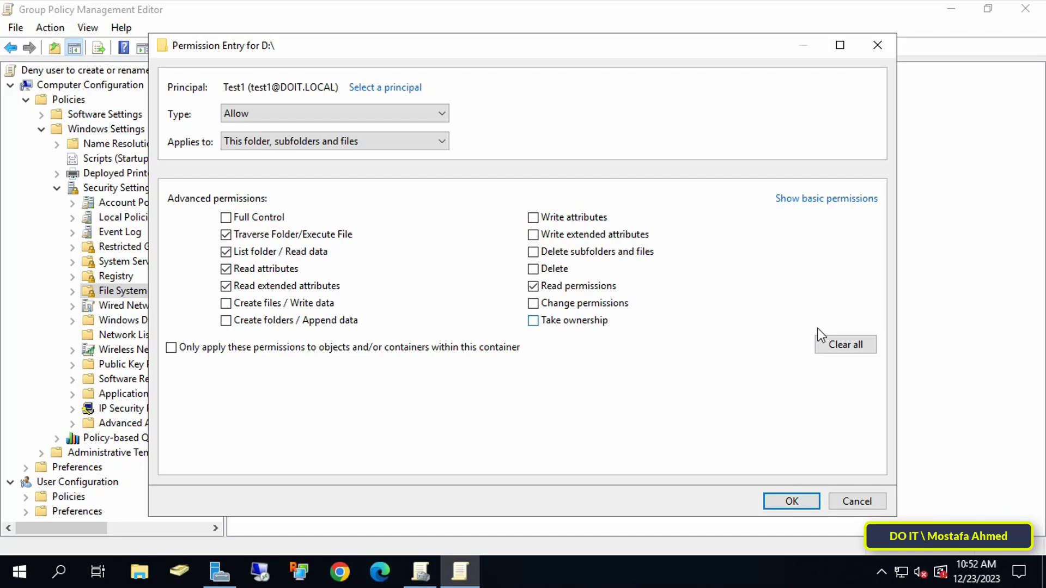
{"action": "left_click", "coordinate": [834, 346]}
{"action": "left_click", "coordinate": [288, 273]}
Apply Test1's Read attributes entry and add D:\ to the policy, propagating inheritable permissions.
{"action": "left_click", "coordinate": [805, 500]}
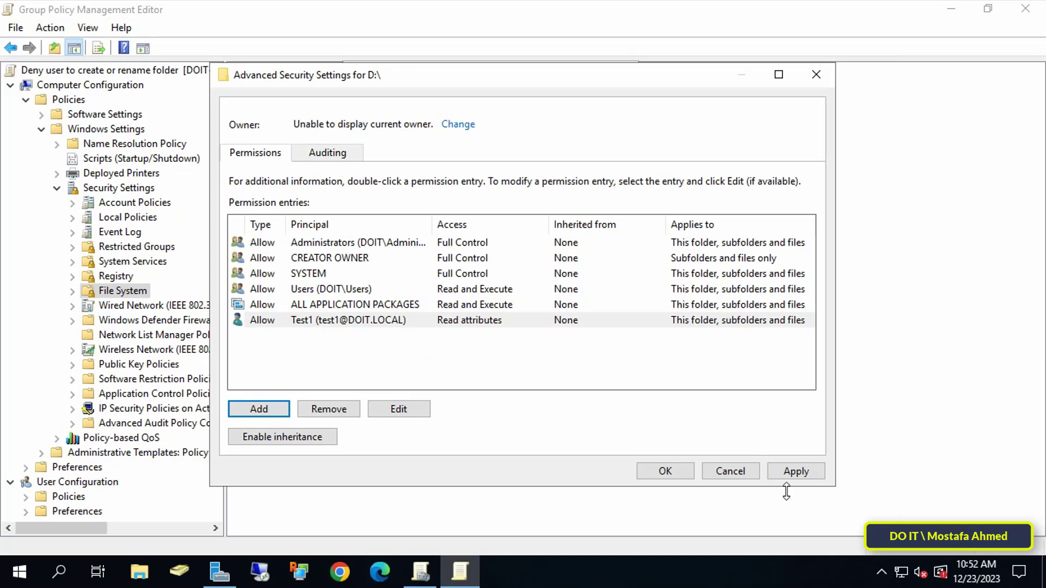
{"action": "left_click", "coordinate": [791, 476]}
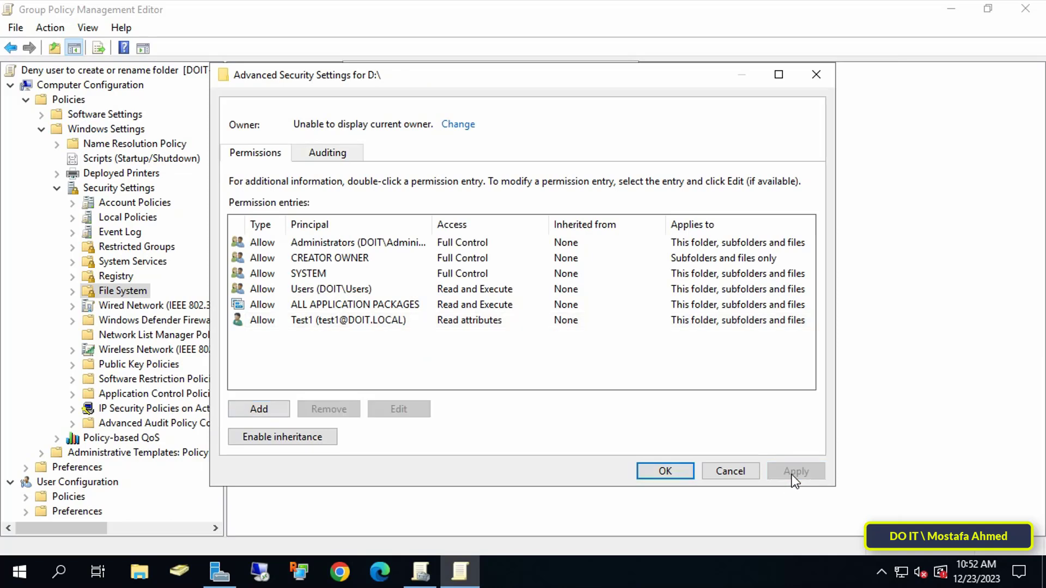
{"action": "left_click", "coordinate": [688, 472]}
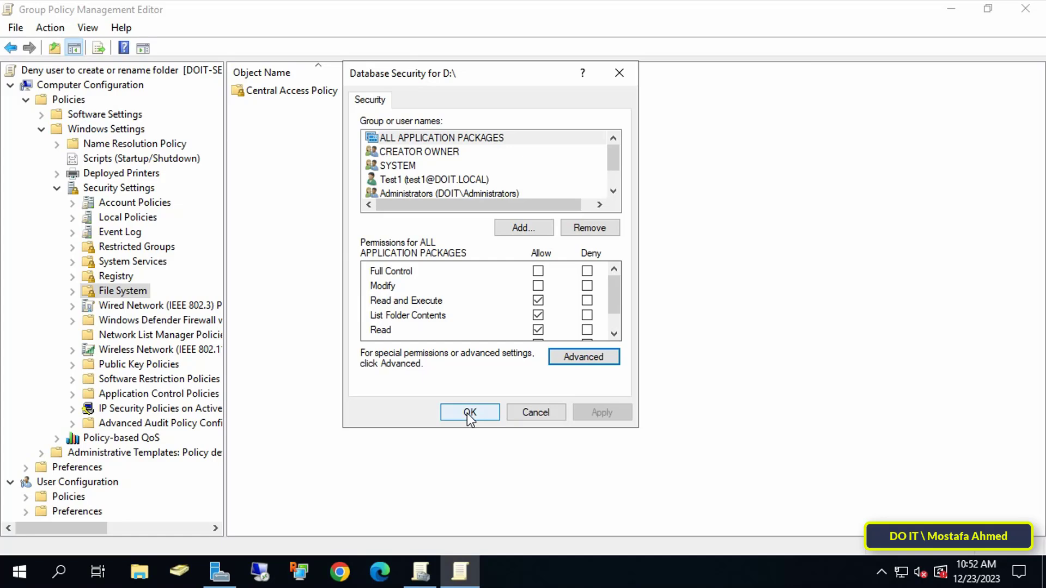
{"action": "left_click", "coordinate": [445, 180]}
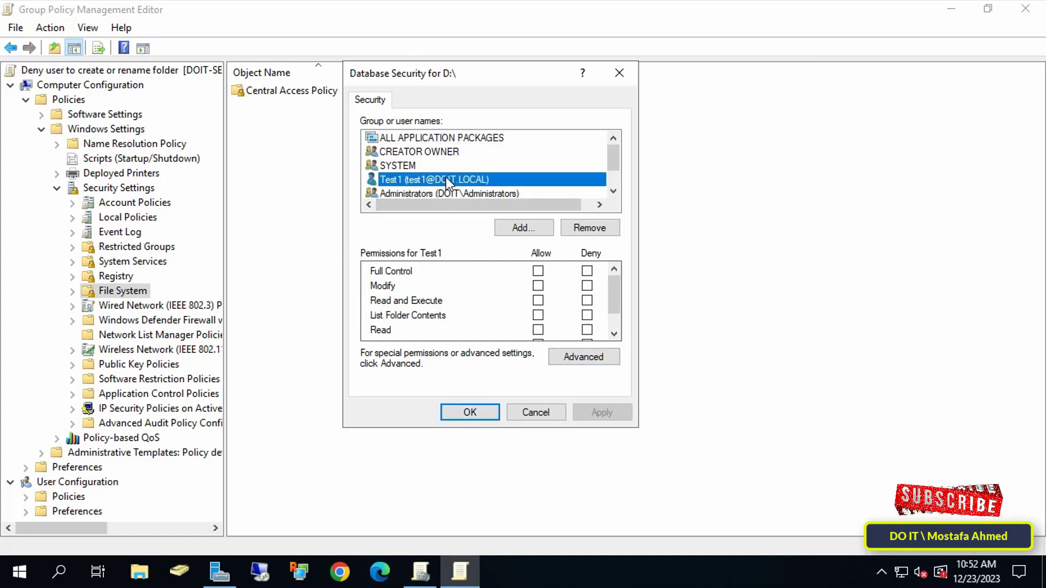
{"action": "left_click_drag", "start_coordinate": [610, 289], "coordinate": [611, 310]}
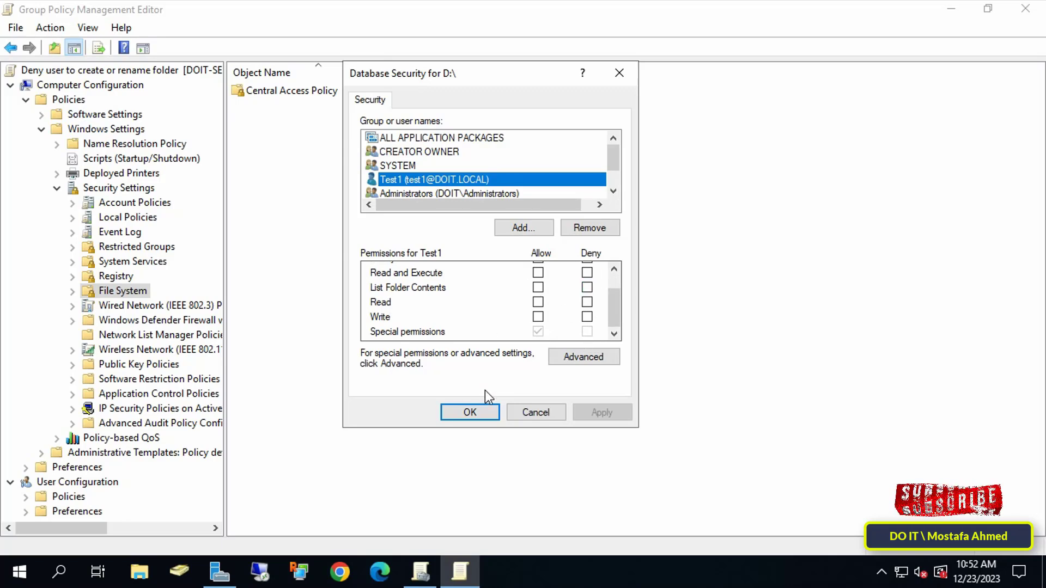
{"action": "left_click", "coordinate": [459, 414]}
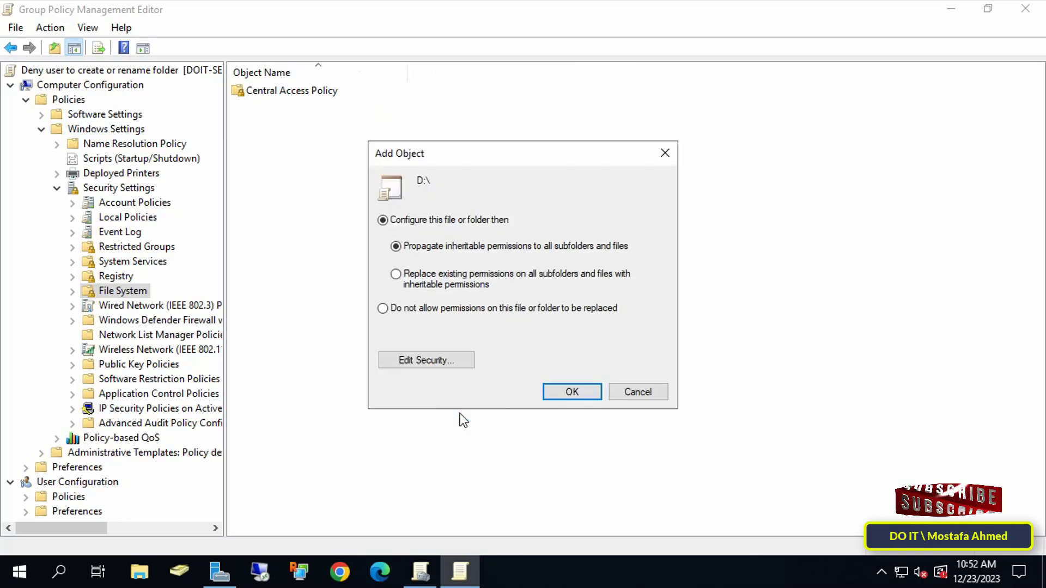
{"action": "left_click", "coordinate": [560, 390]}
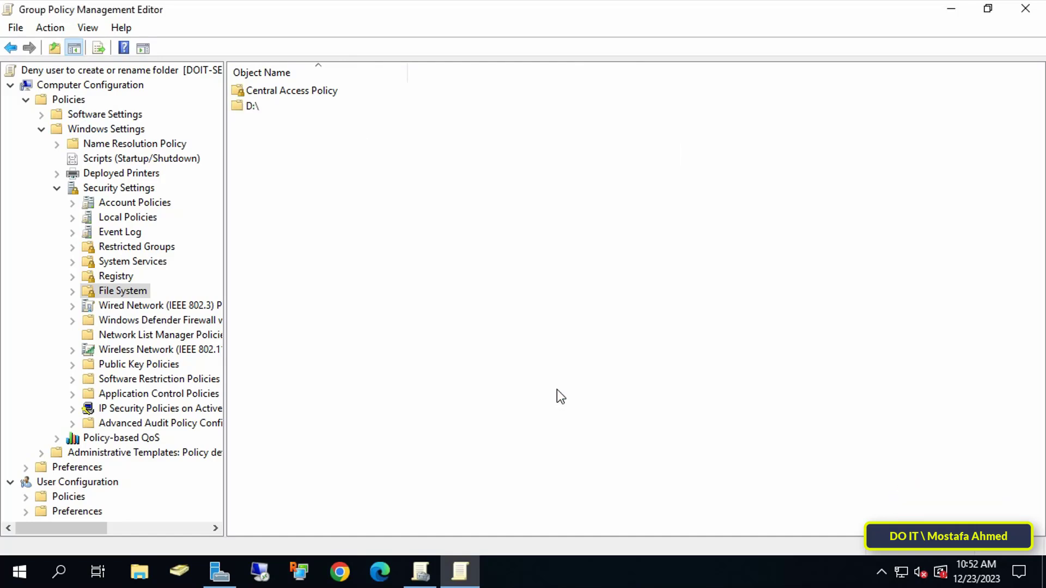
Close the Group Policy Management Editor window.
{"action": "left_click", "coordinate": [1024, 9]}
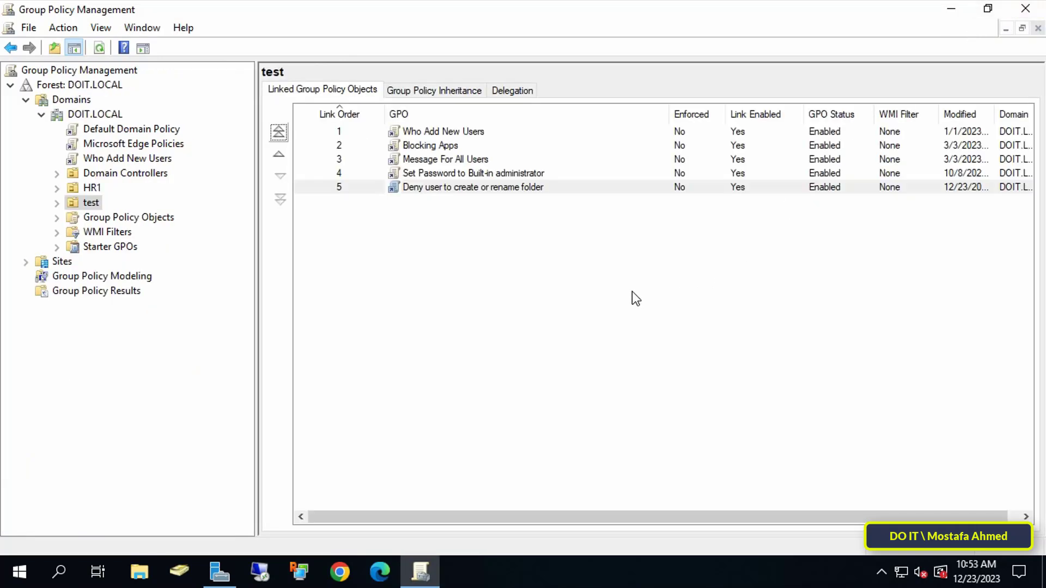